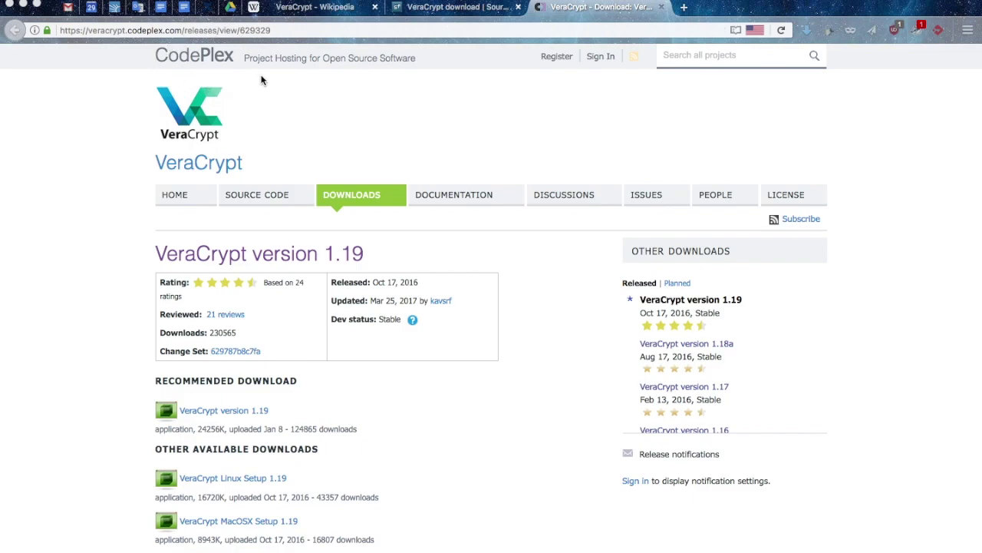
Switch from the browser to VeraCrypt and launch the Volume Creation Wizard
key("ctrl+Right")
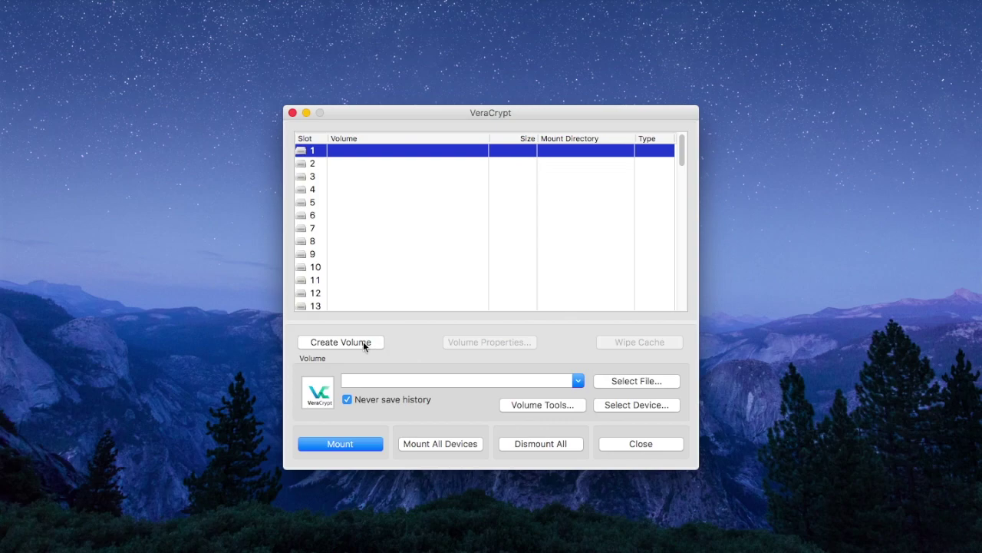
left_click(363, 343)
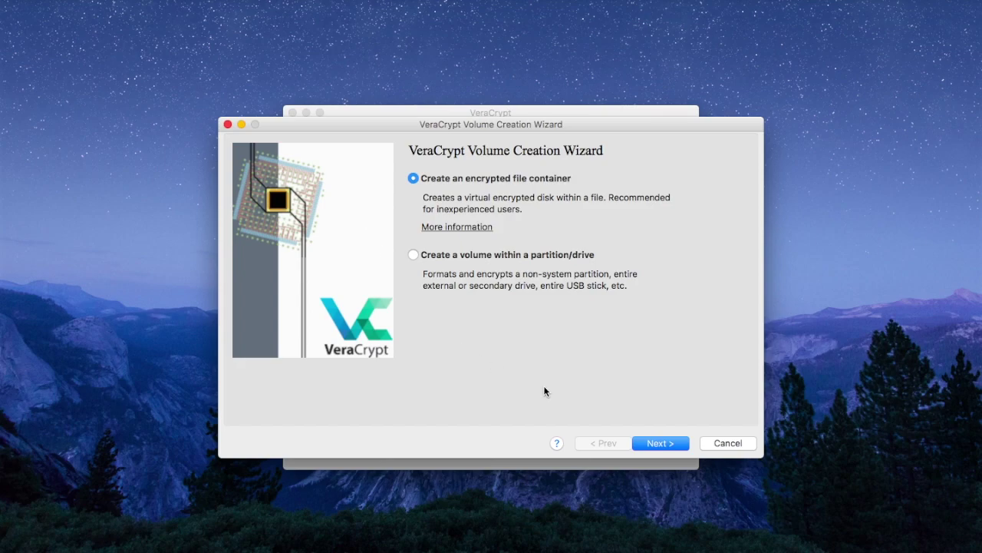
Choose to create an encrypted file container
left_click(657, 444)
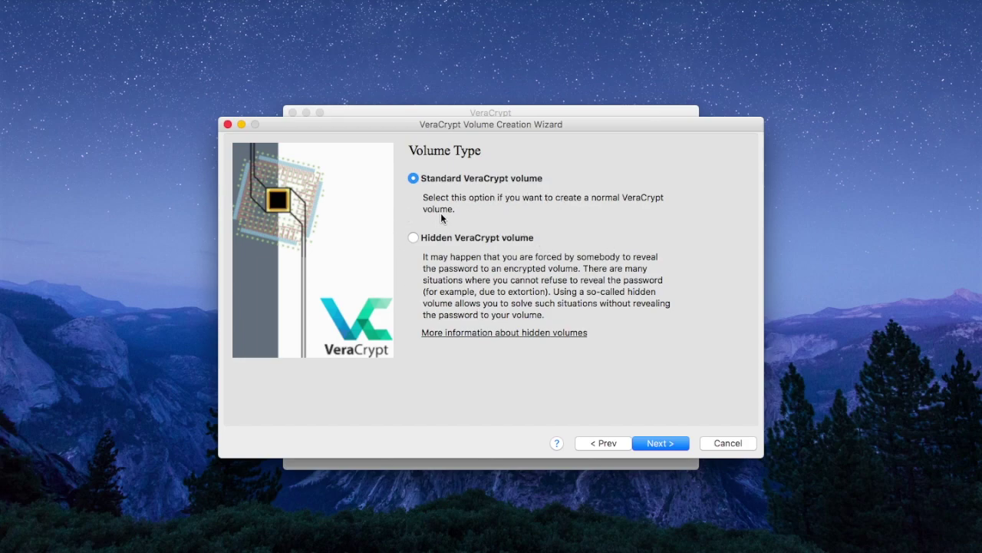
Keep a standard volume, save the container as Littlebox on the Desktop, and accept AES/SHA-512
left_click(666, 439)
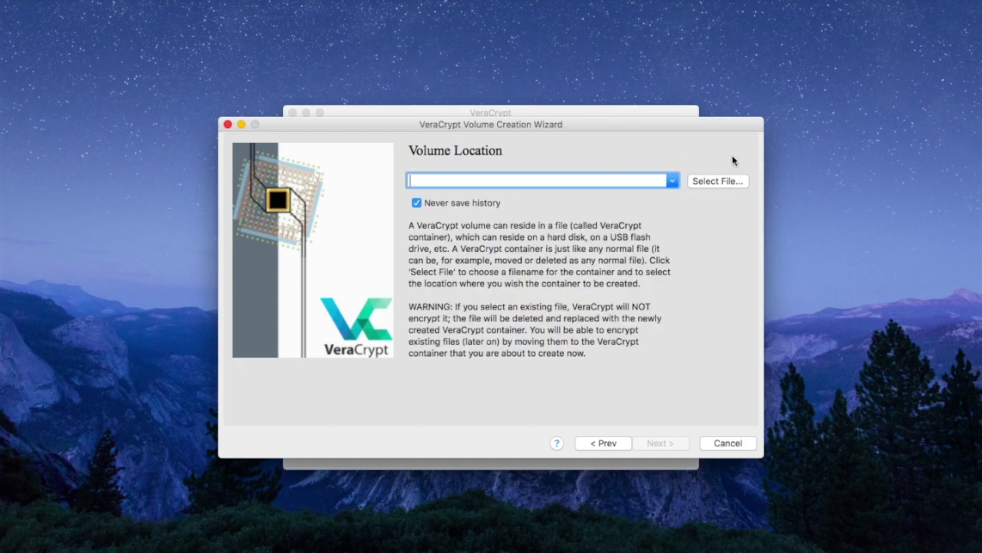
left_click(724, 182)
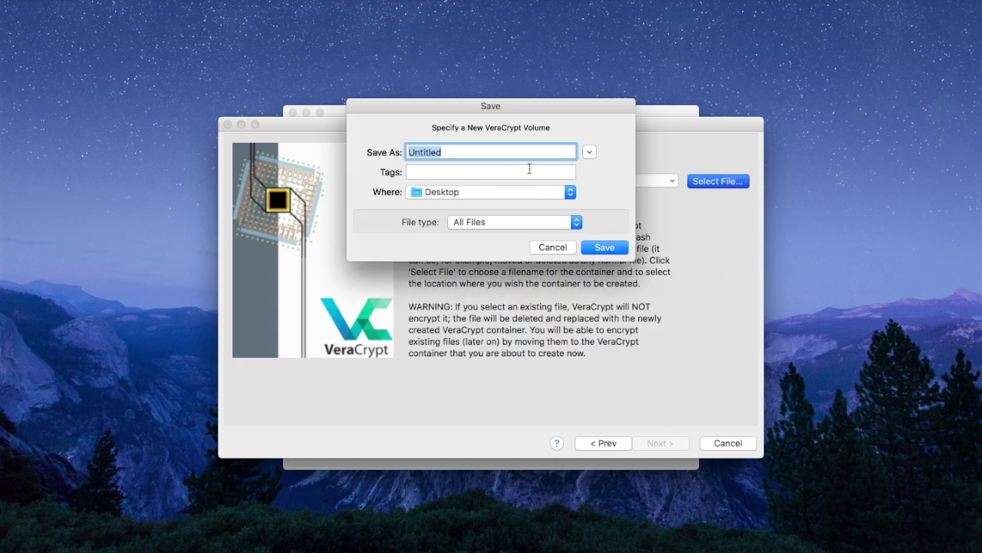
type("Littlebox")
left_click(594, 249)
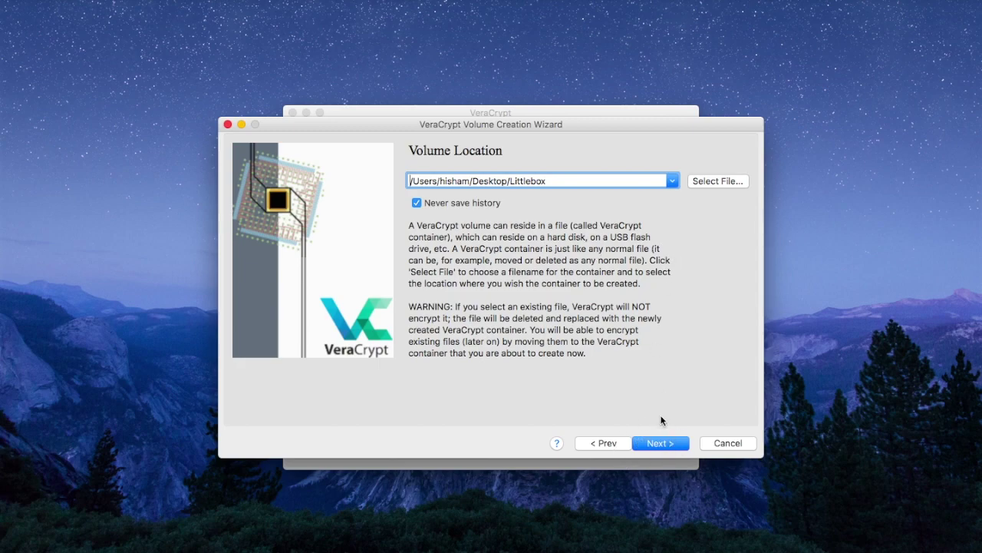
left_click(663, 445)
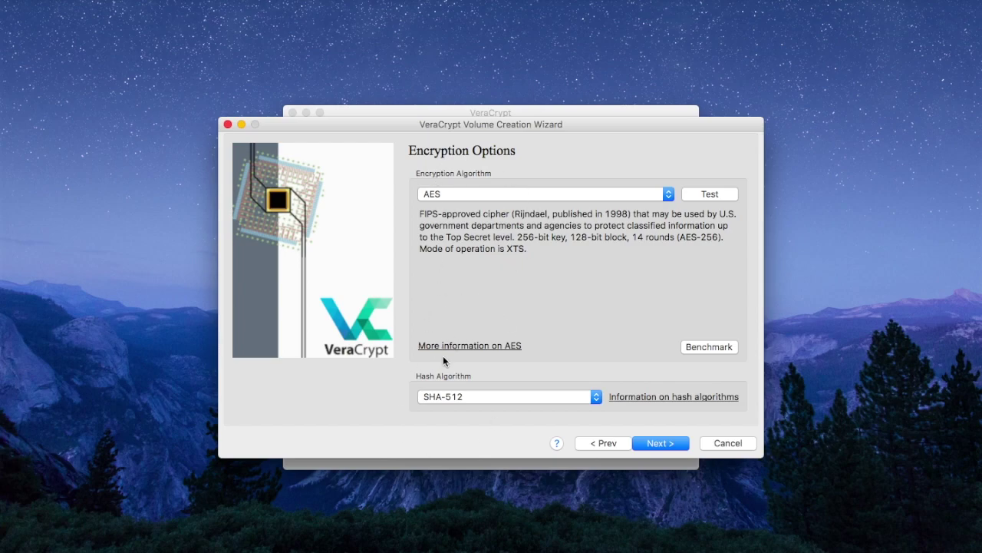
left_click(660, 444)
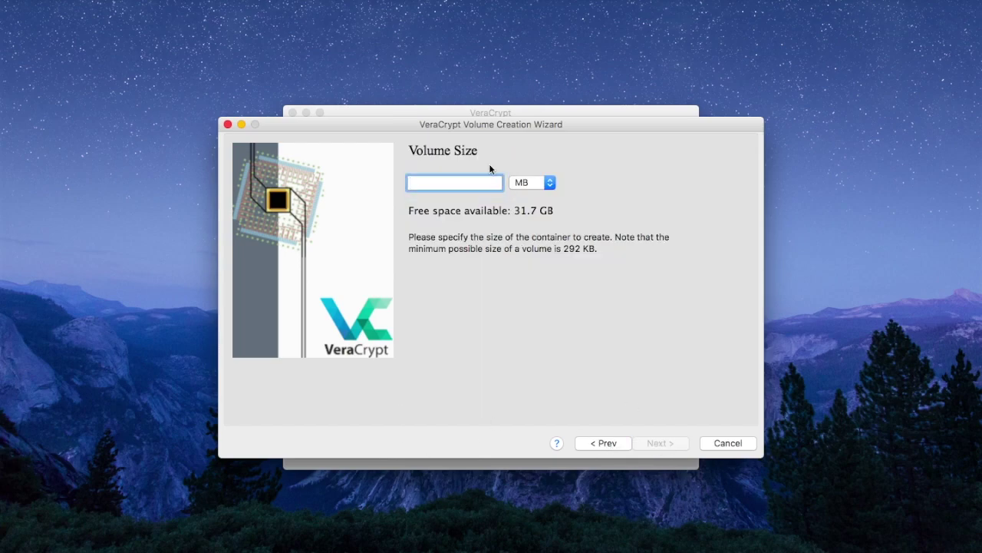
Set the container size to 500 MB
type("500")
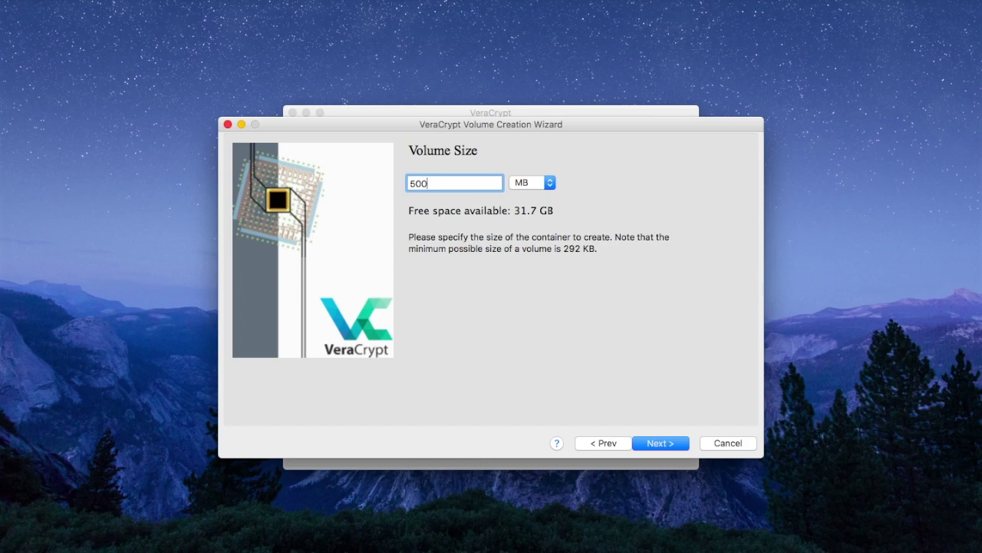
left_click(549, 182)
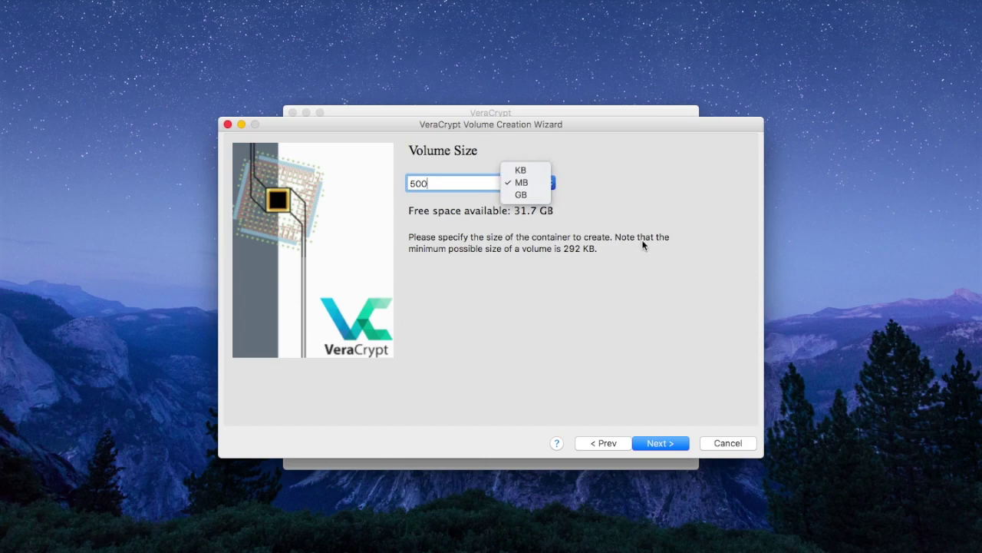
left_click(645, 246)
left_click(658, 443)
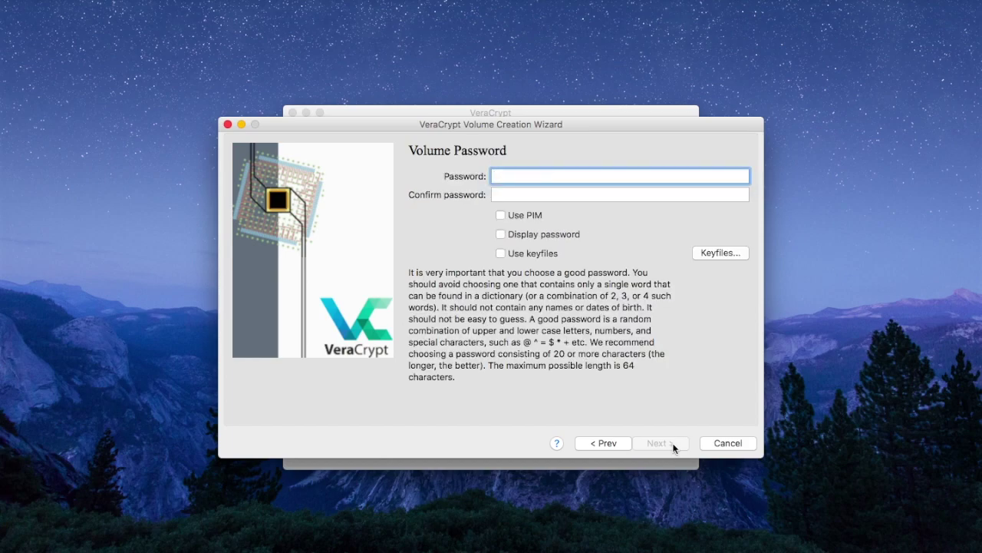
Enter and confirm the volume password, then keep the FAT filesystem
type("••••••••••••••••")
left_click(543, 192)
type("••••••••••••••••")
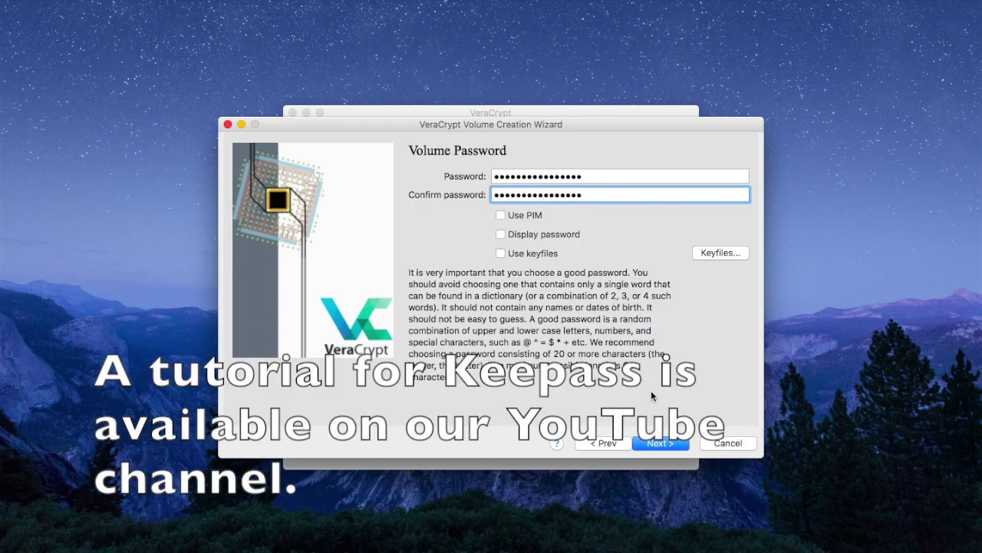
left_click(662, 445)
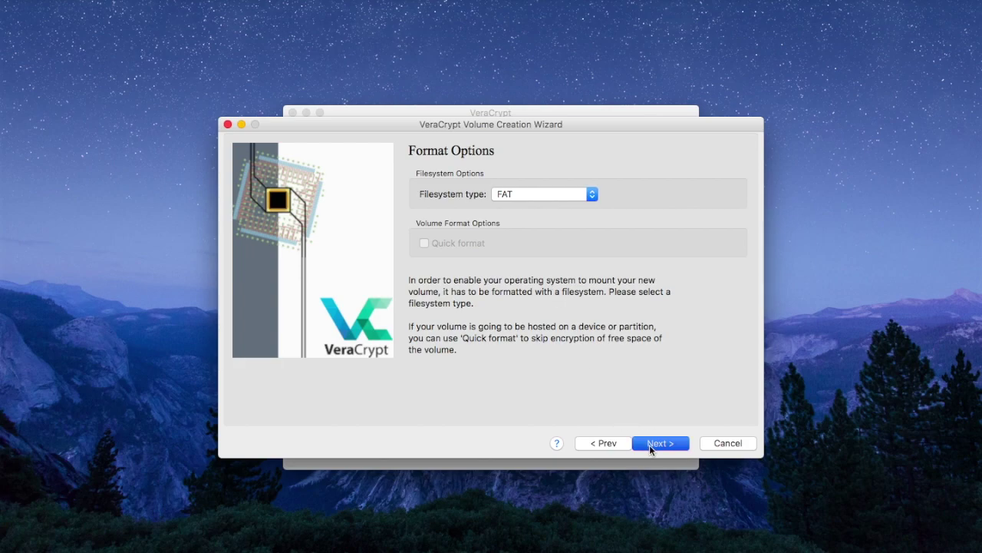
left_click(649, 445)
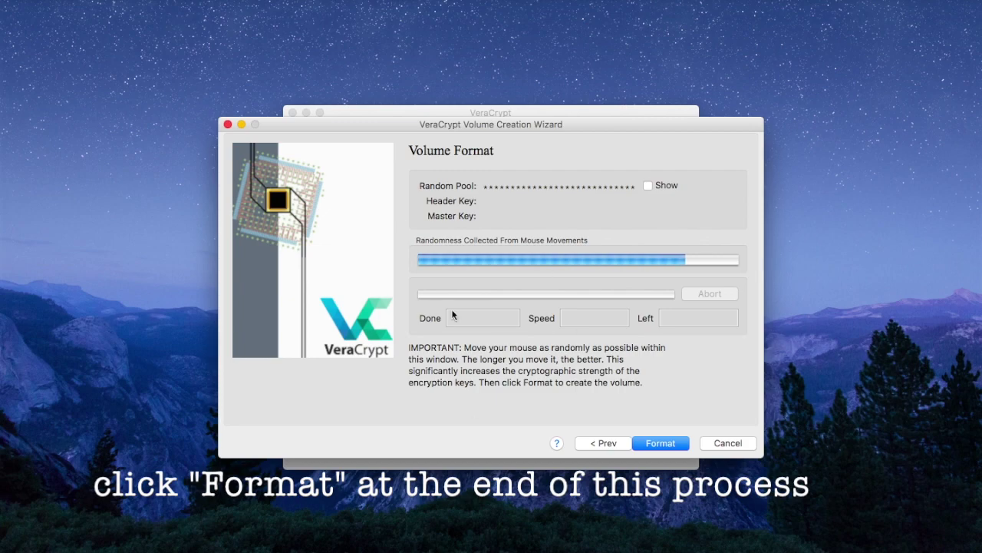
Format the Littlebox container, dismiss the success notice and wizard, then start choosing a file to mount
left_click(663, 444)
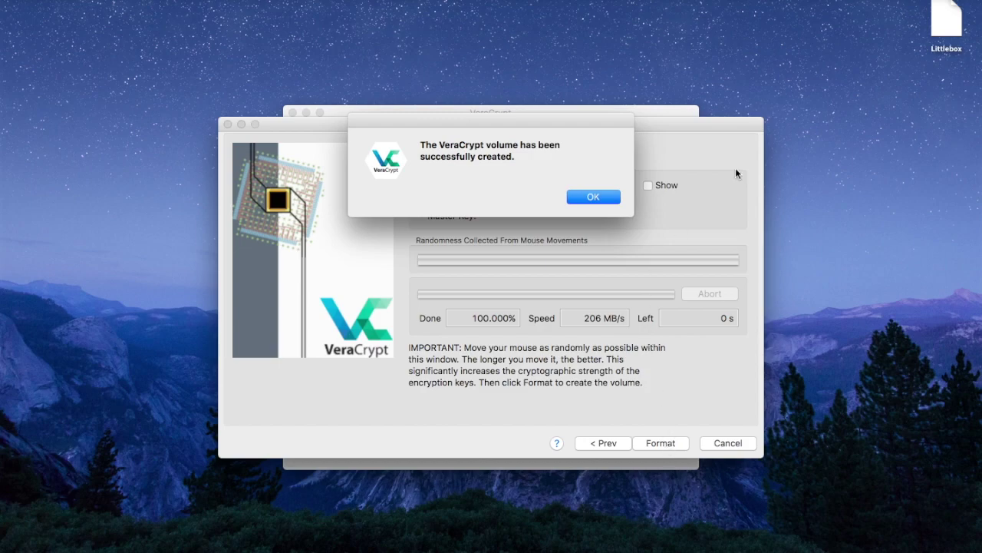
left_click(589, 200)
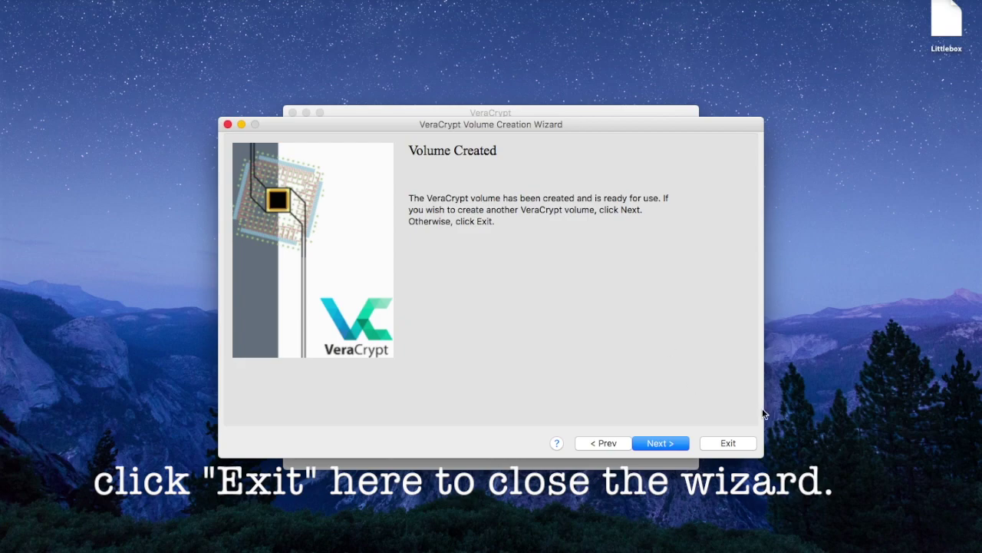
left_click(731, 449)
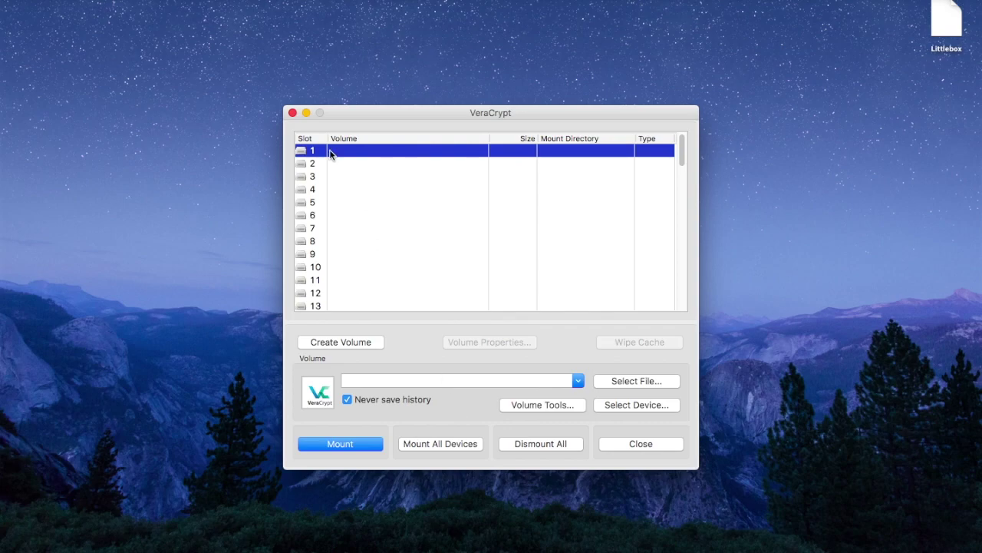
left_click(630, 379)
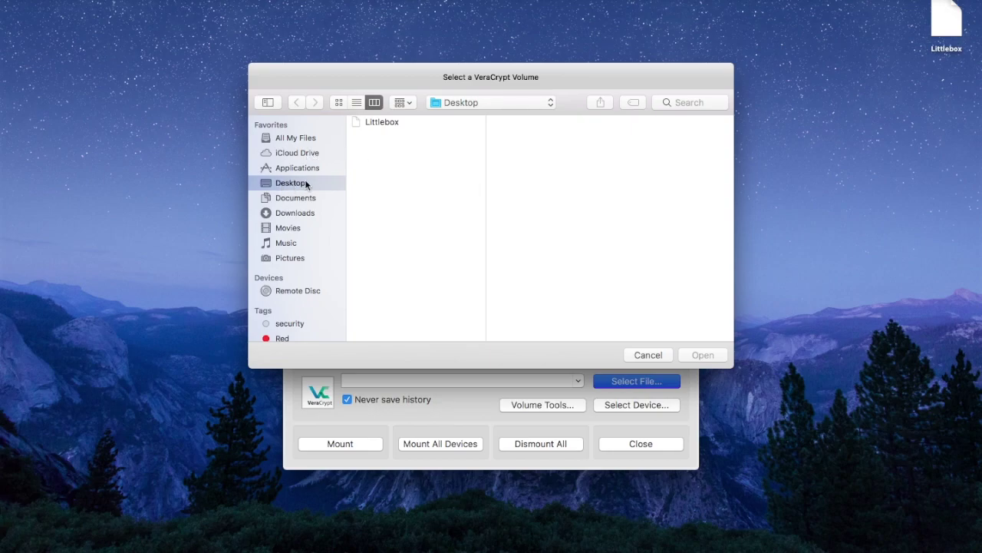
Select the Littlebox file and mount it by entering the container password
double_click(380, 122)
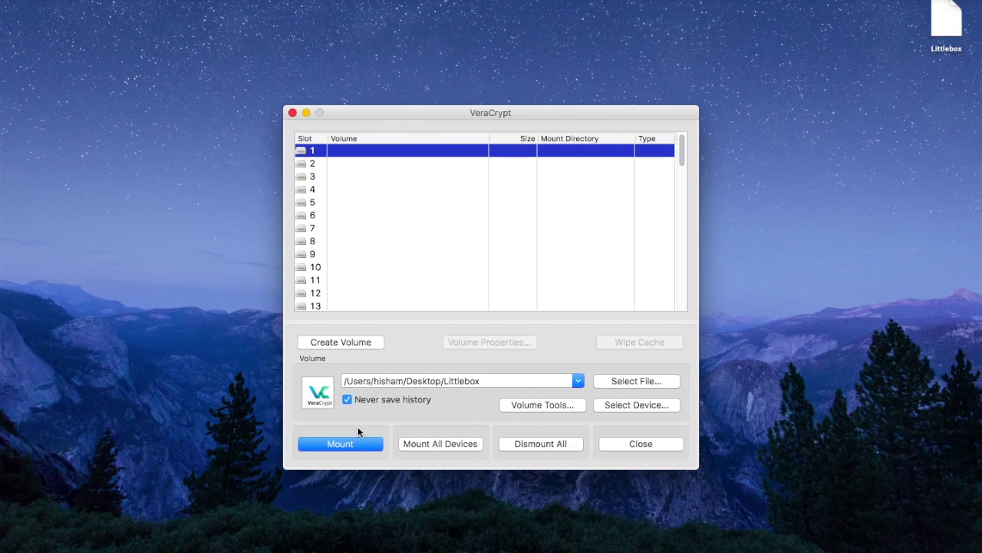
left_click(354, 444)
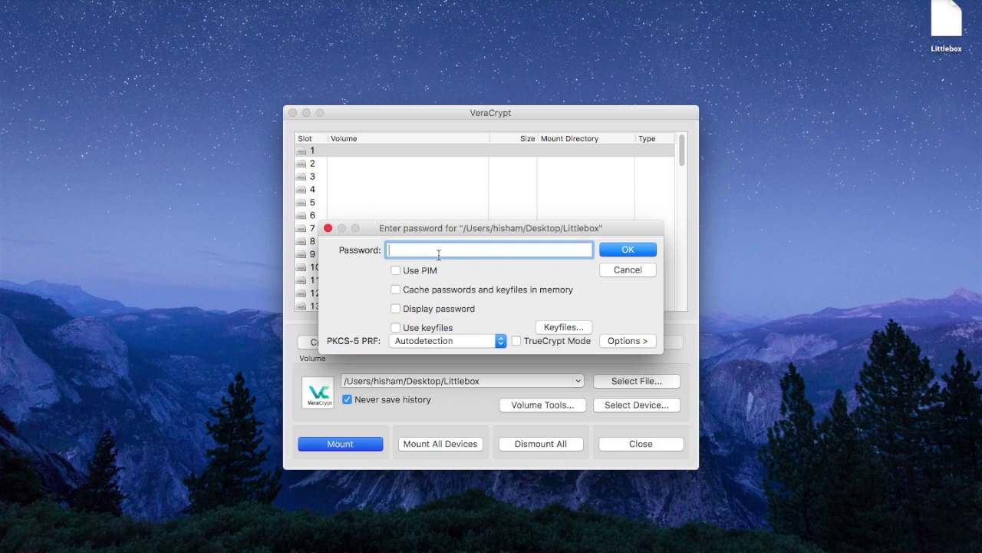
type("password12345678")
key("Return")
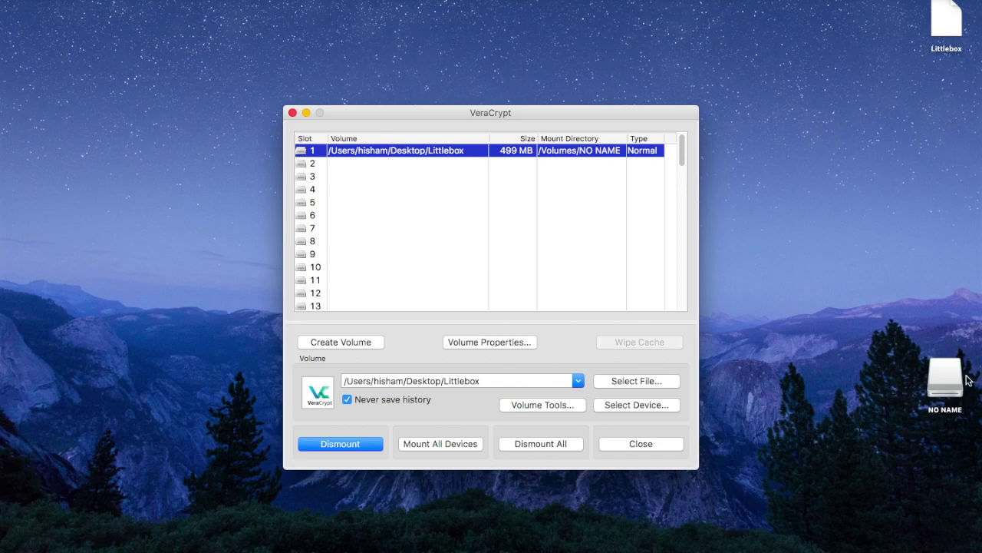
Open the NO NAME volume and copy the four Secret files into it
double_click(422, 154)
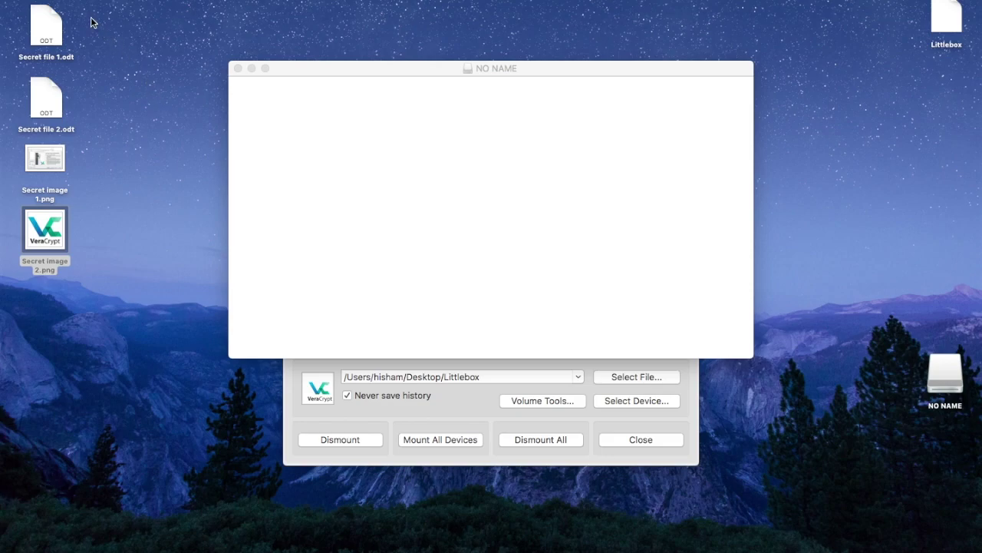
left_click_drag(91, 18, 2, 325)
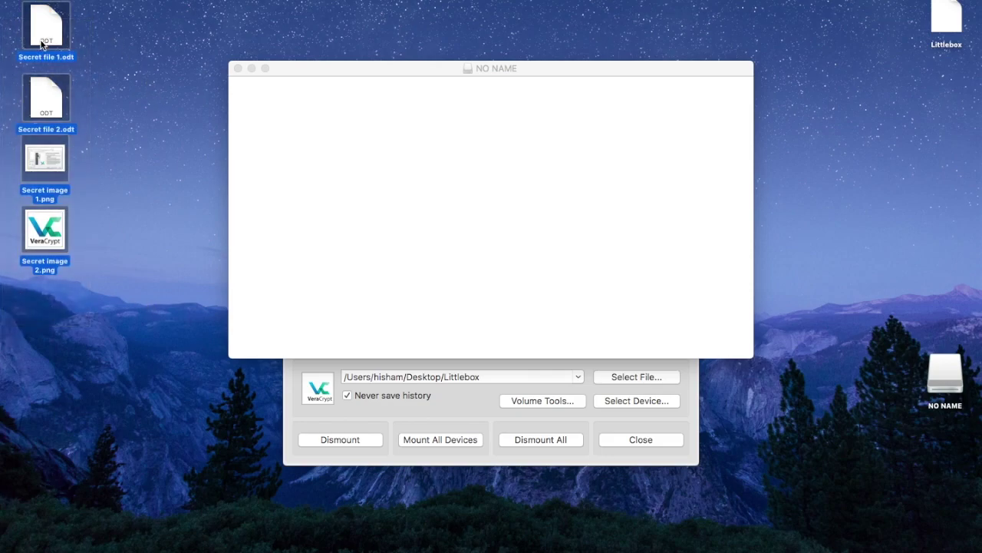
left_click_drag(45, 43, 437, 184)
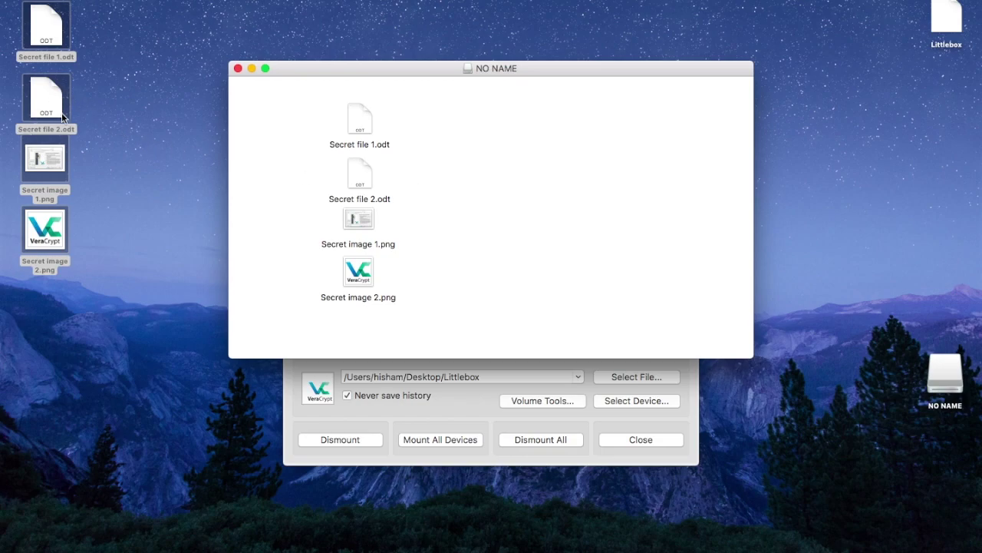
Trash the desktop originals, empty the Trash, and close the NO NAME window
right_click(48, 96)
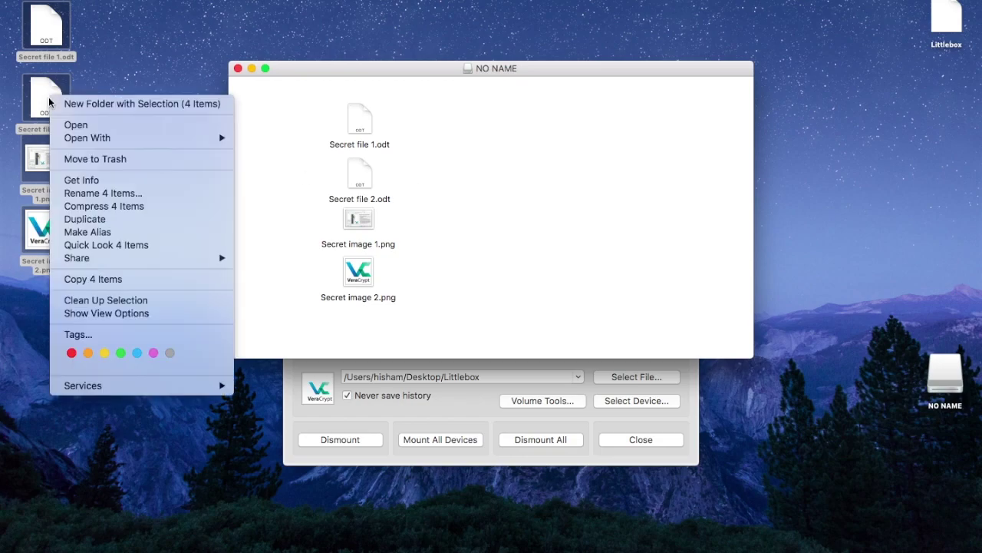
left_click(89, 159)
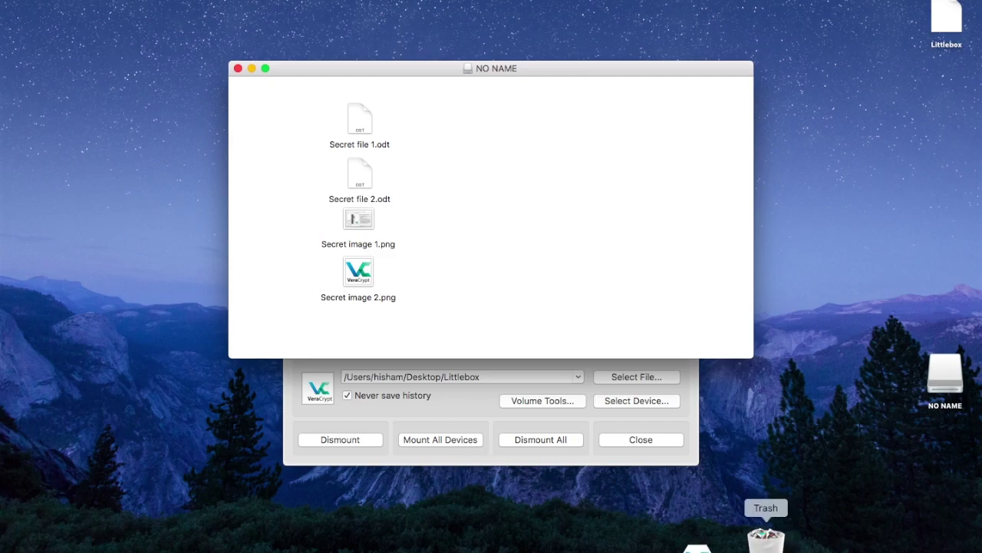
right_click(788, 529)
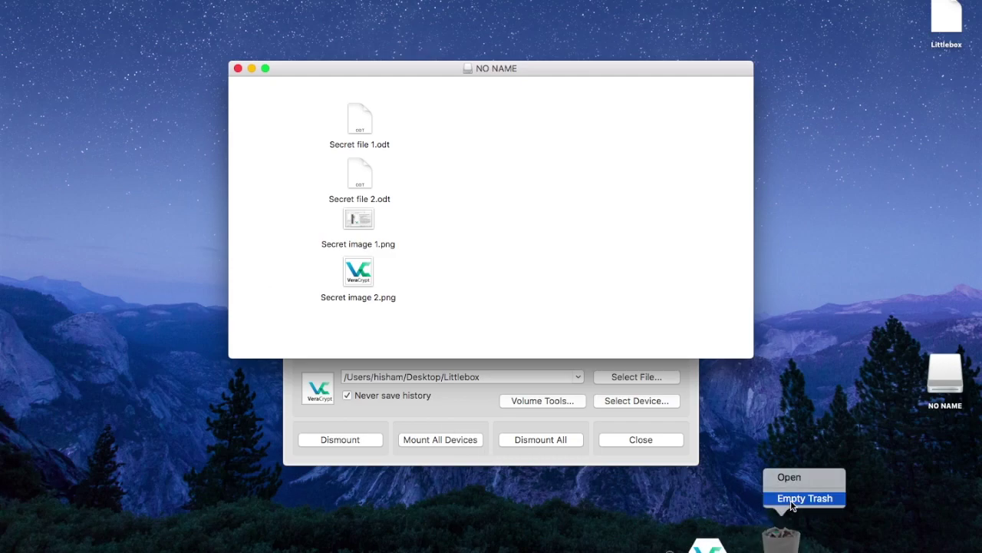
left_click(790, 499)
left_click(564, 194)
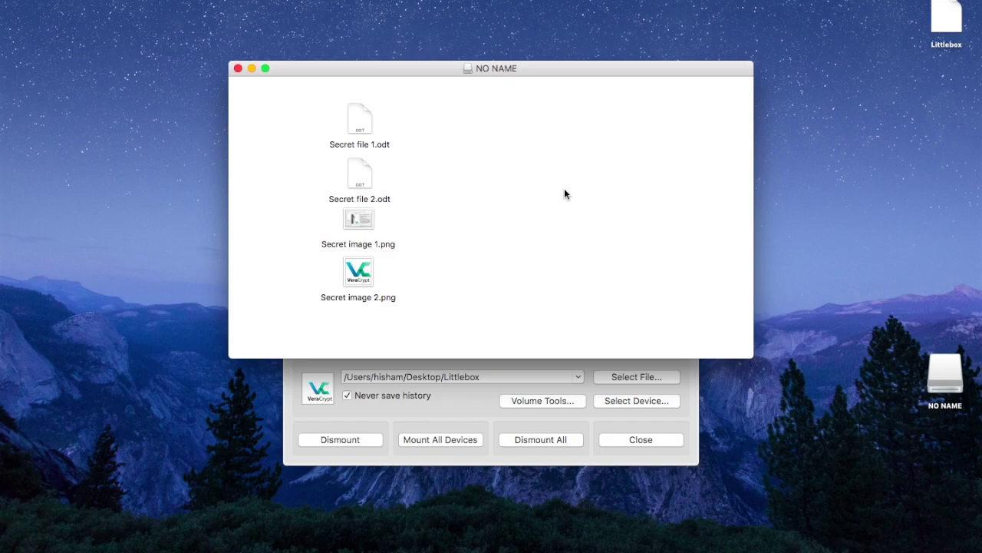
left_click(238, 69)
left_click(391, 145)
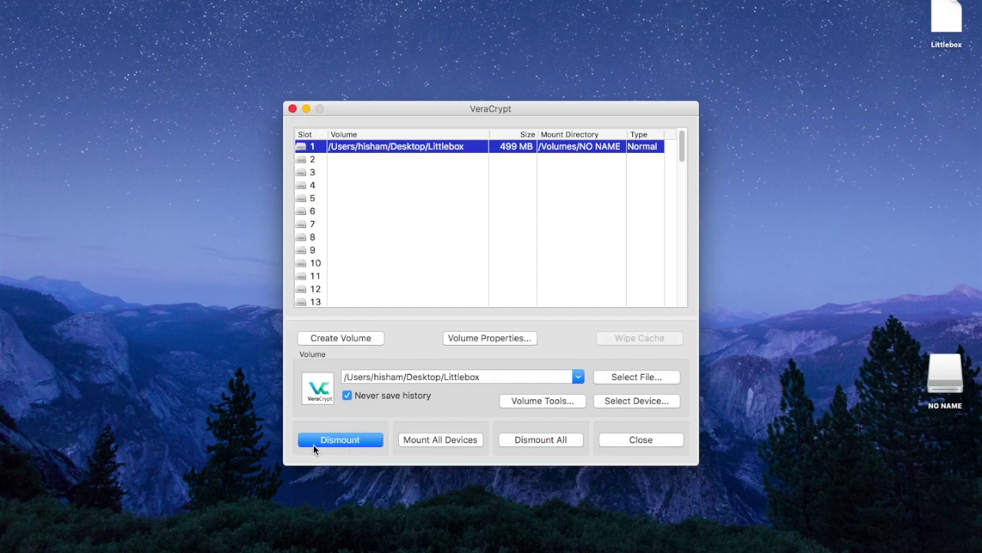
Dismount the Littlebox volume from slot 1
left_click(342, 444)
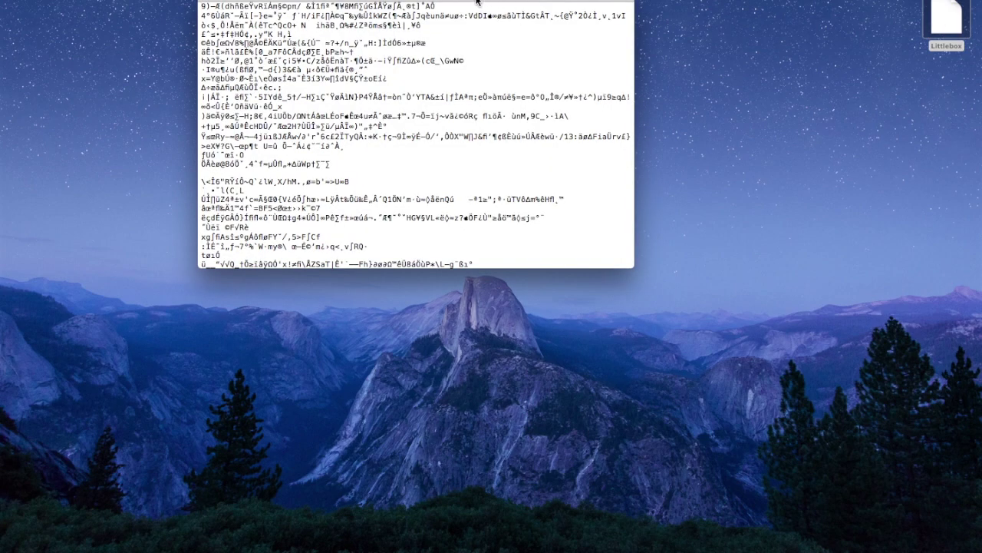
Maximise TextEdit, scroll through the garbled Littlebox text, then restore and reposition the window
double_click(476, 3)
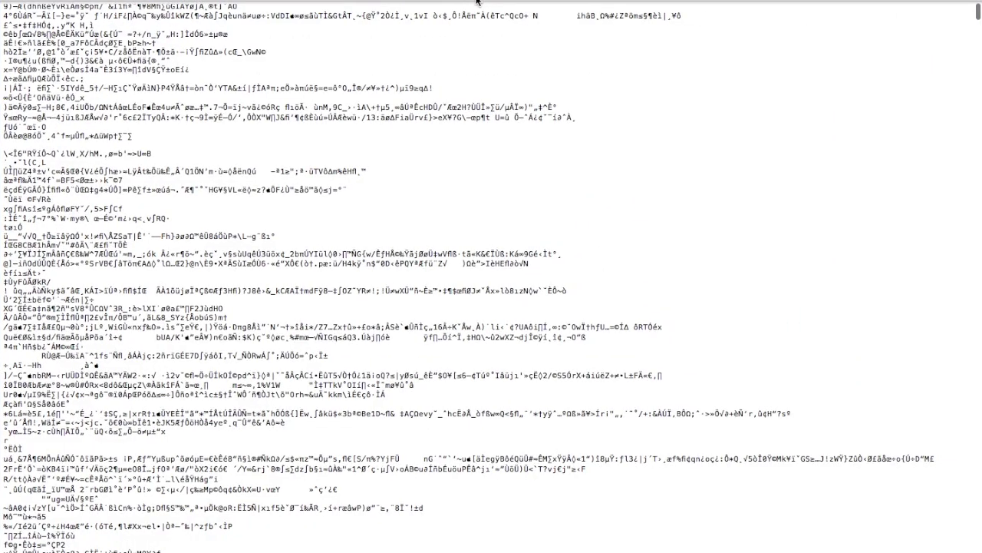
scroll(514, 147, "down", 15)
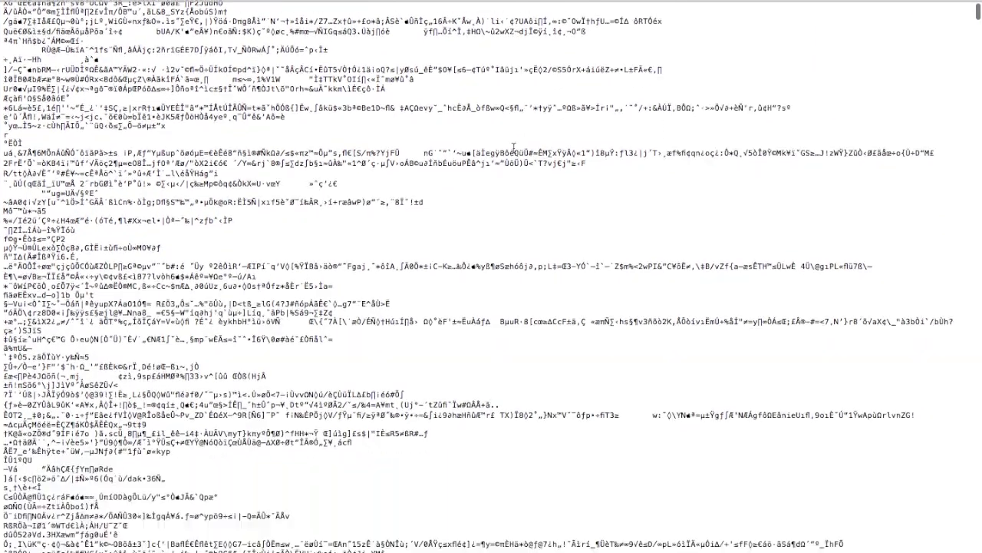
scroll(514, 148, "down", 15)
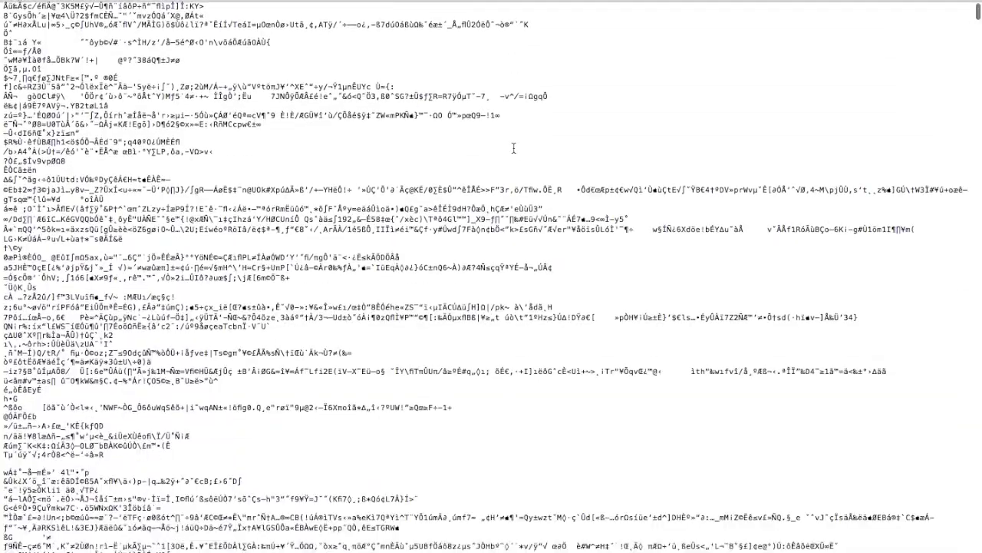
scroll(514, 148, "down", 15)
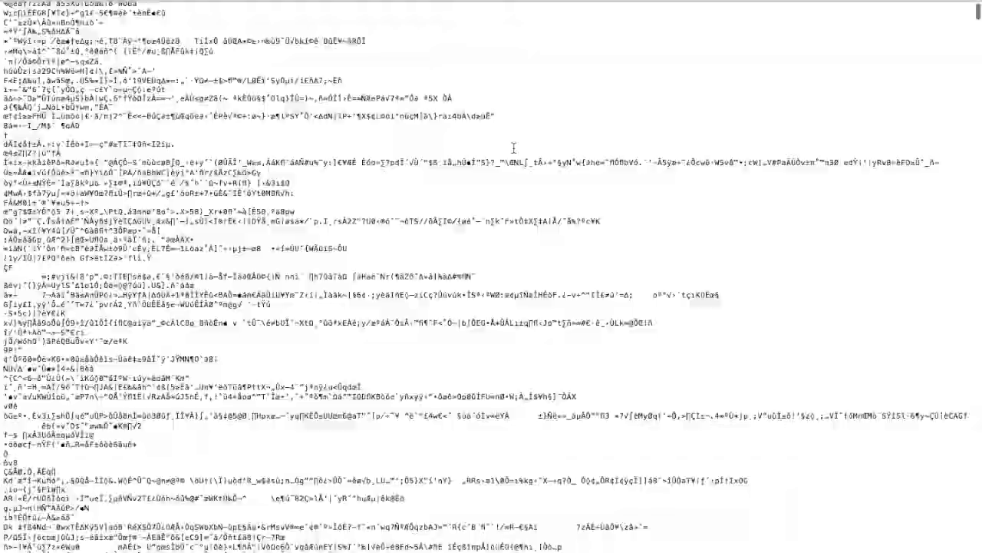
scroll(514, 148, "down", 15)
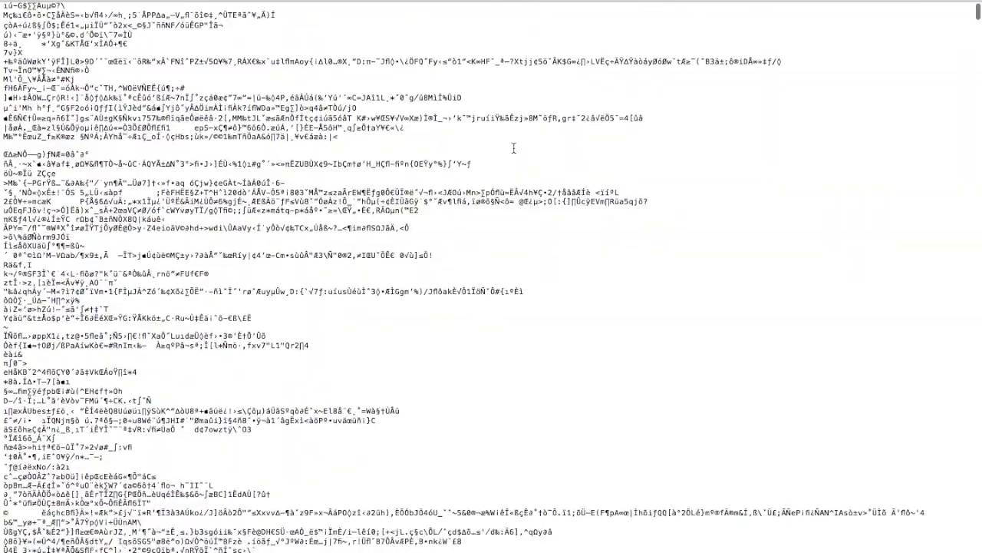
scroll(514, 147, "down", 15)
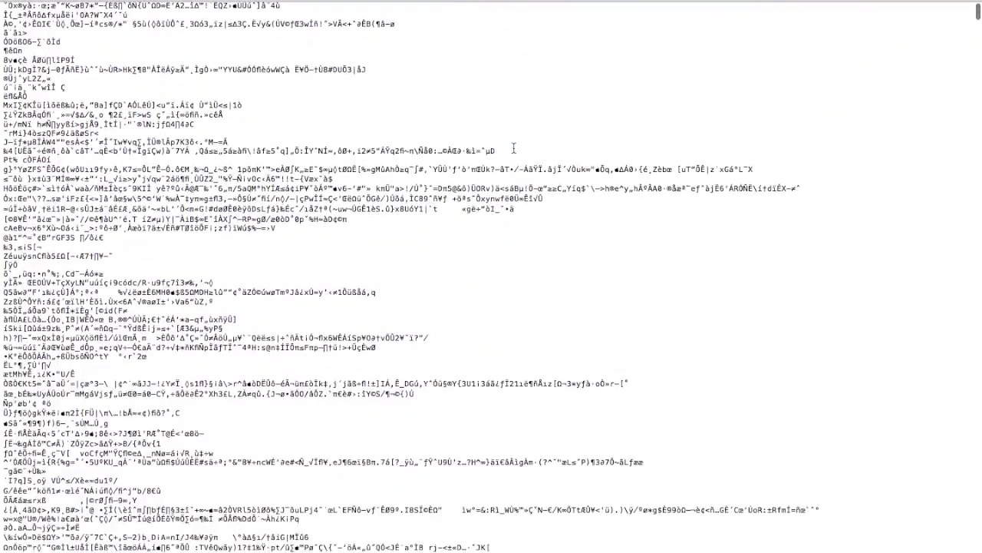
scroll(514, 148, "down", 15)
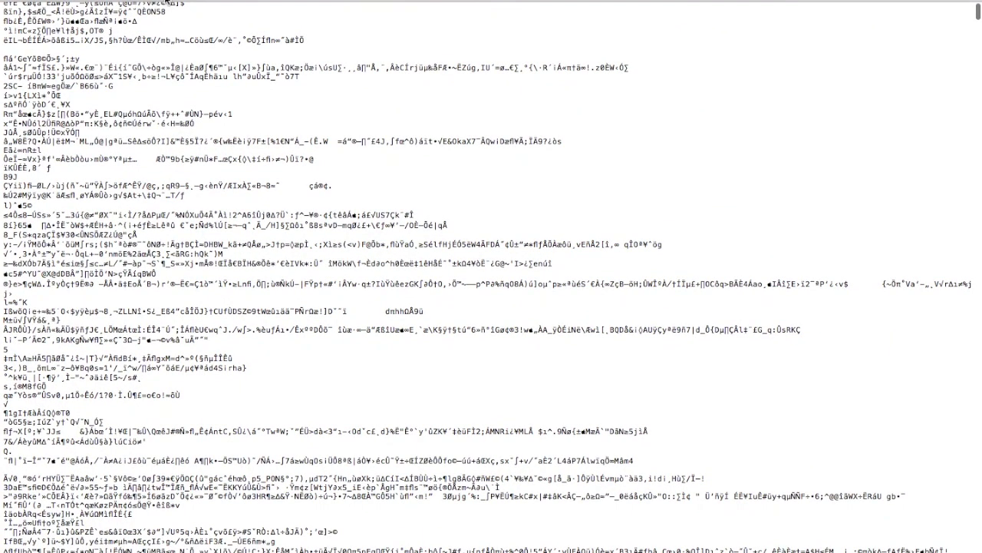
key("ctrl+super+f")
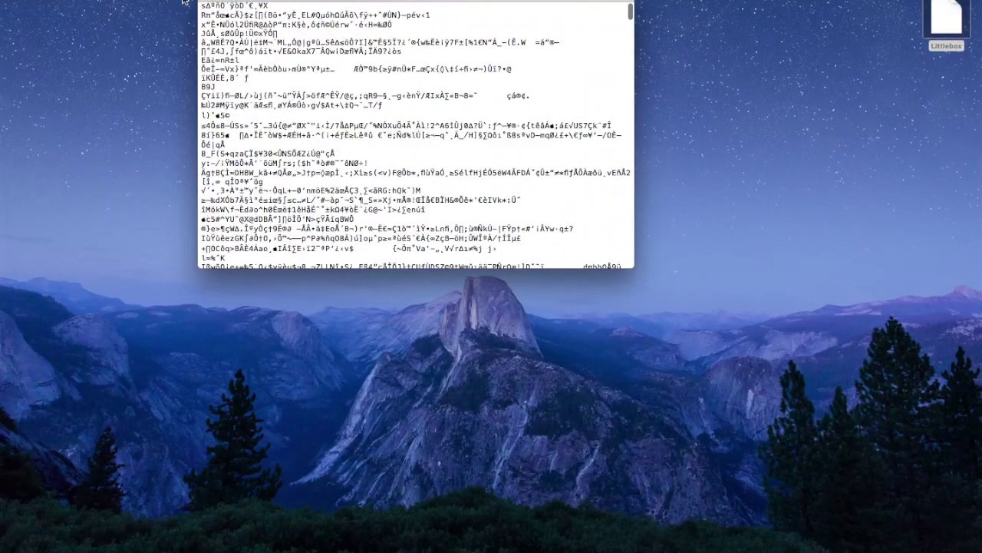
left_click_drag(288, 2, 356, 78)
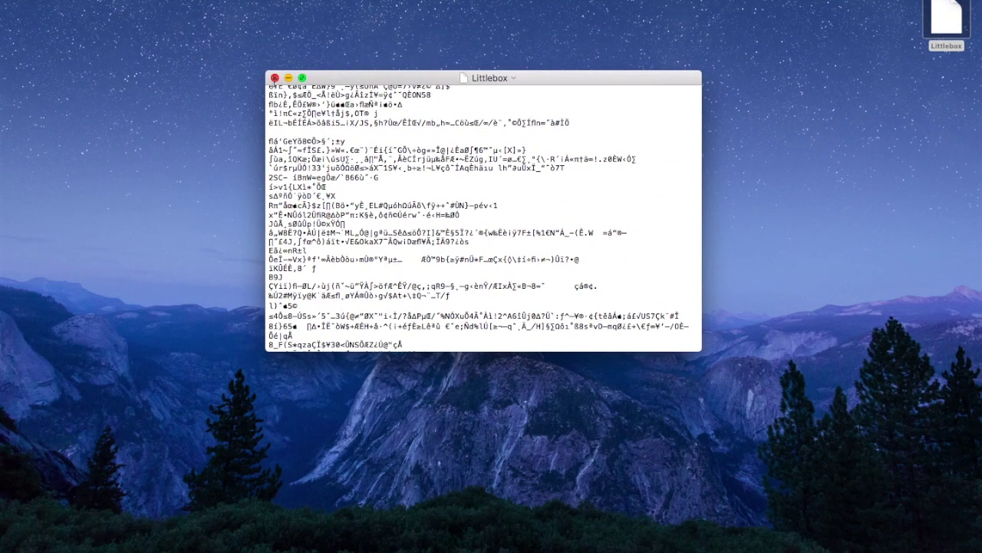